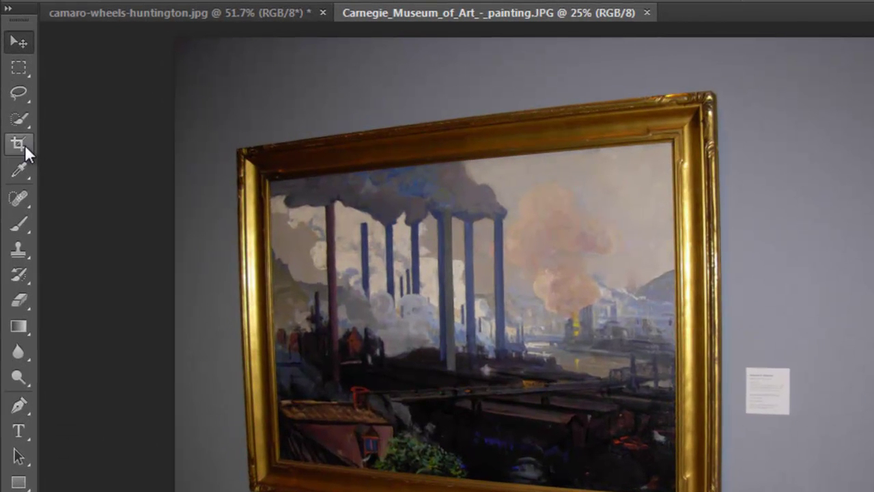
Step: Frame a crop box with its top-left corner pulled past the photo's left edge and the bottom-right pulled in
click(19, 146)
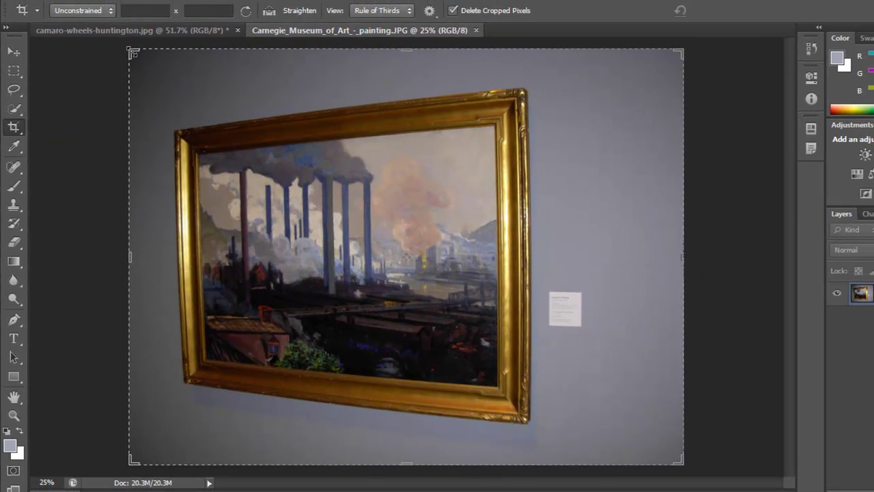
mouse_move(134, 53)
mouse_down()
mouse_move(156, 73)
mouse_move(117, 56)
mouse_move(146, 76)
mouse_move(128, 59)
mouse_up()
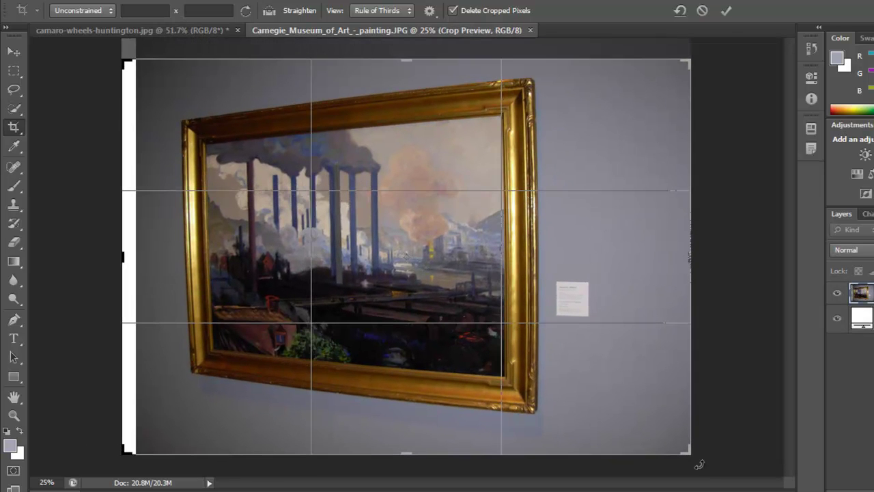
drag(690, 451, 650, 446)
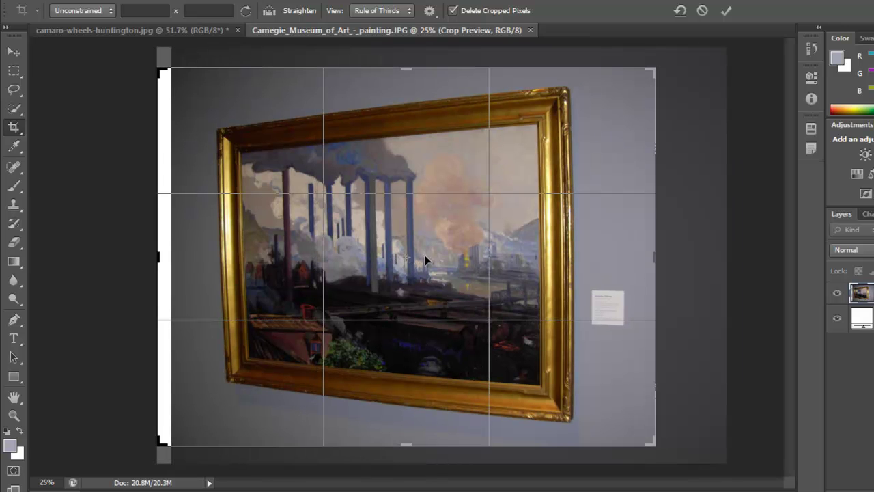
click(408, 11)
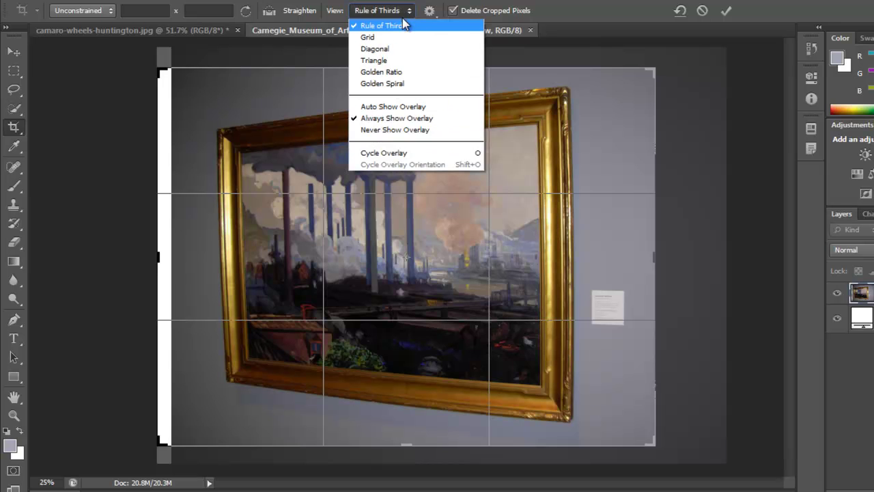
click(375, 37)
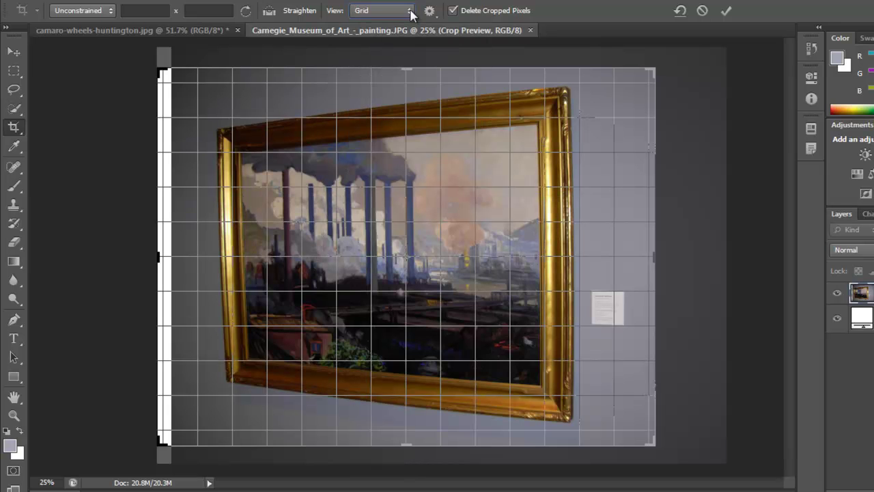
click(409, 10)
click(393, 49)
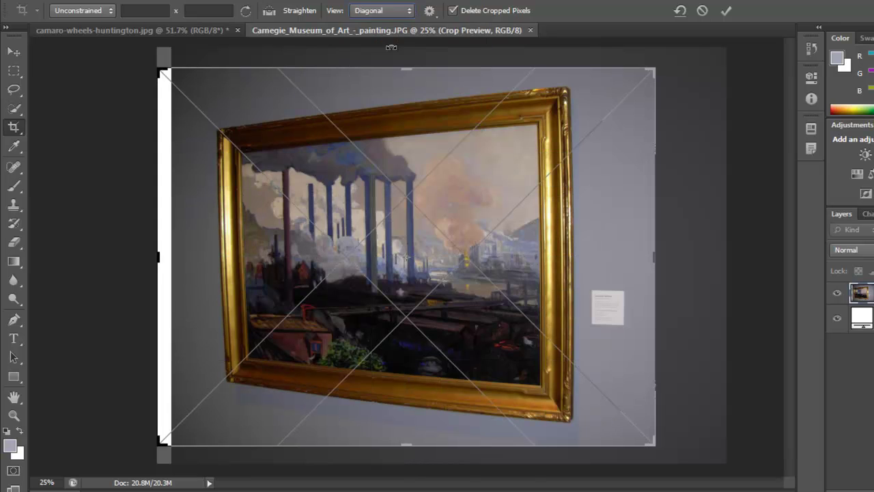
click(409, 11)
click(423, 74)
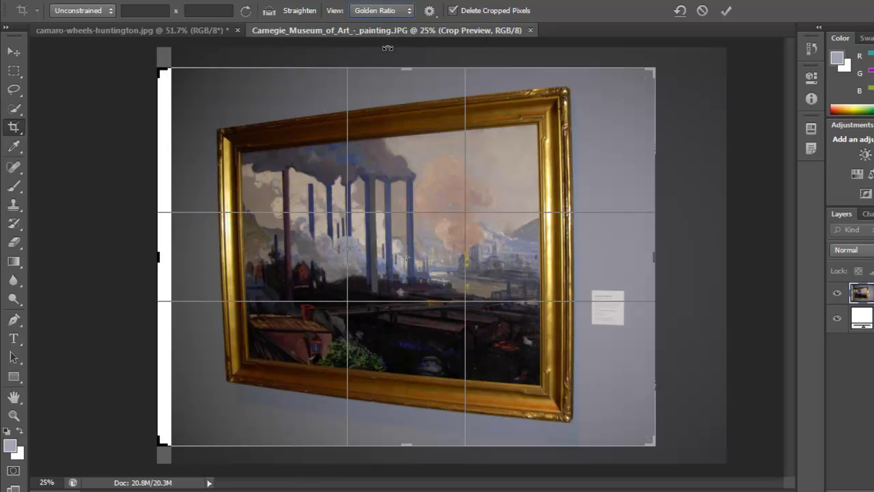
click(408, 11)
click(396, 82)
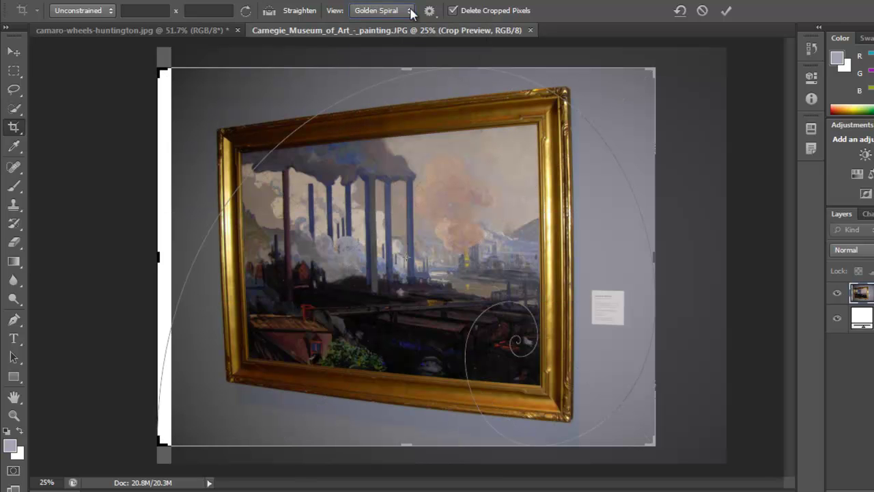
click(409, 12)
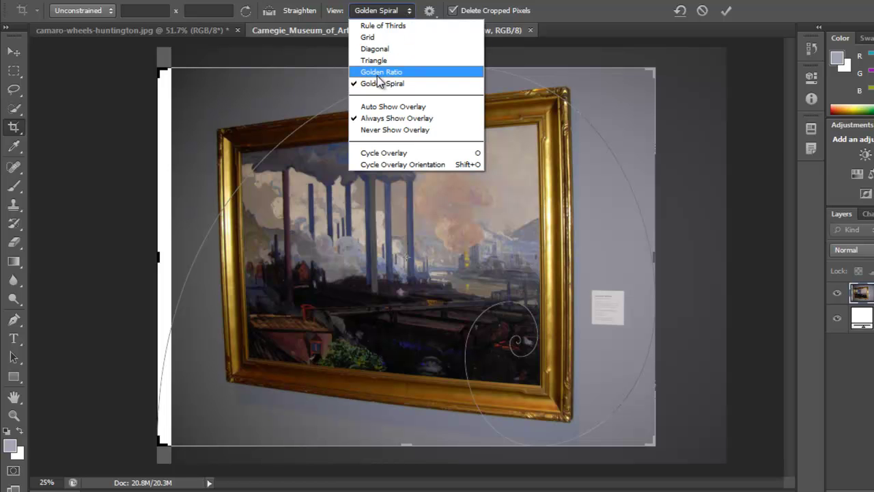
click(391, 25)
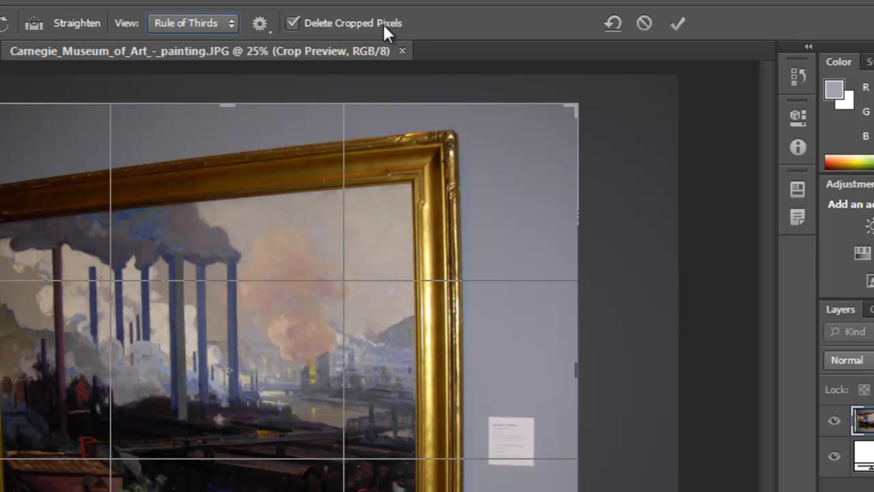
Step: Pull the crop's top-right corner inward and commit the crop, leaving a white left strip
drag(584, 107, 549, 113)
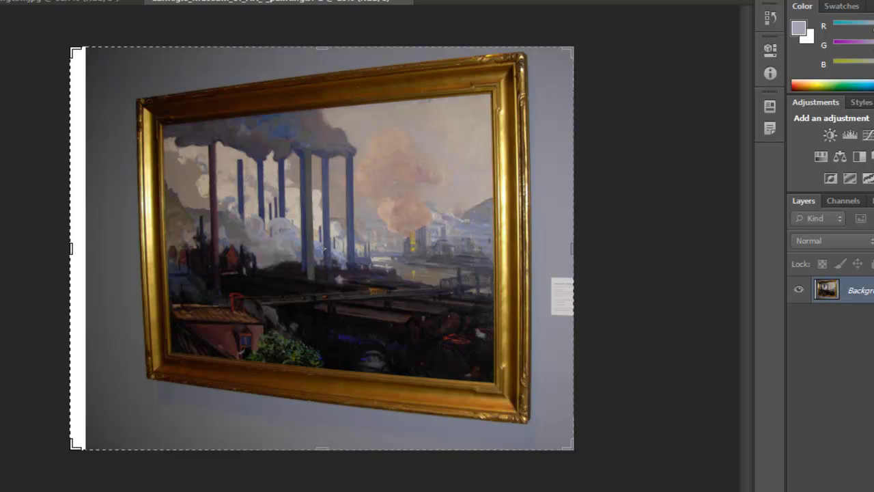
key(Return)
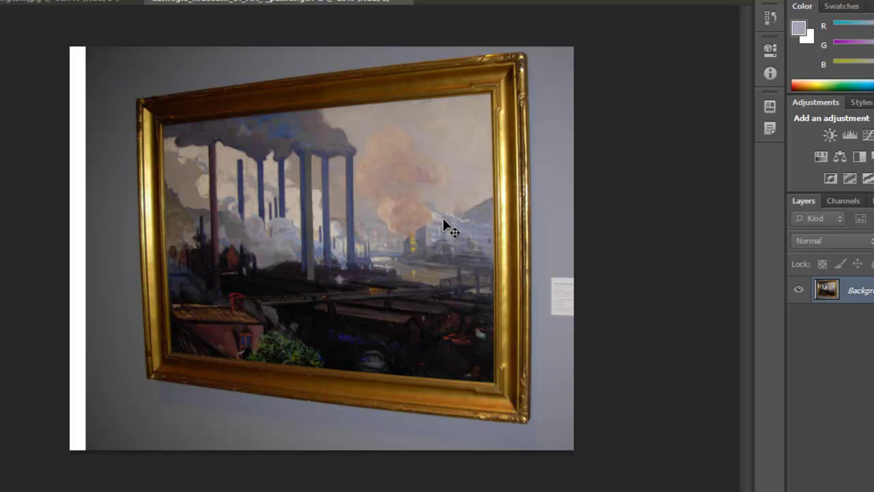
Step: Unlock the Background into Layer 0, stack it above a new Layer 1, and shift the photo left
click(348, 195)
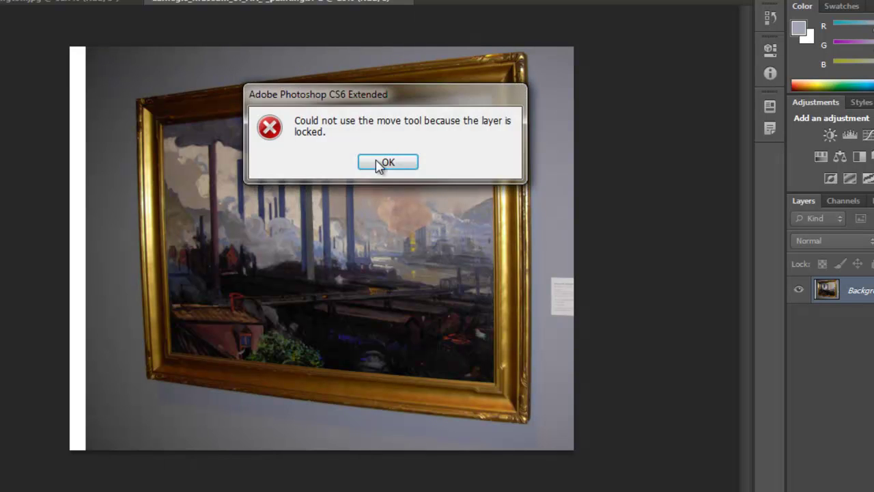
click(382, 164)
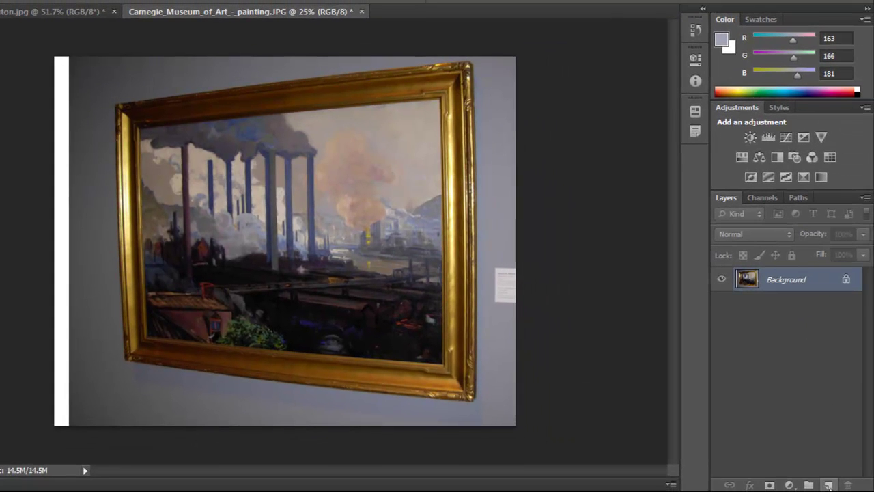
click(827, 484)
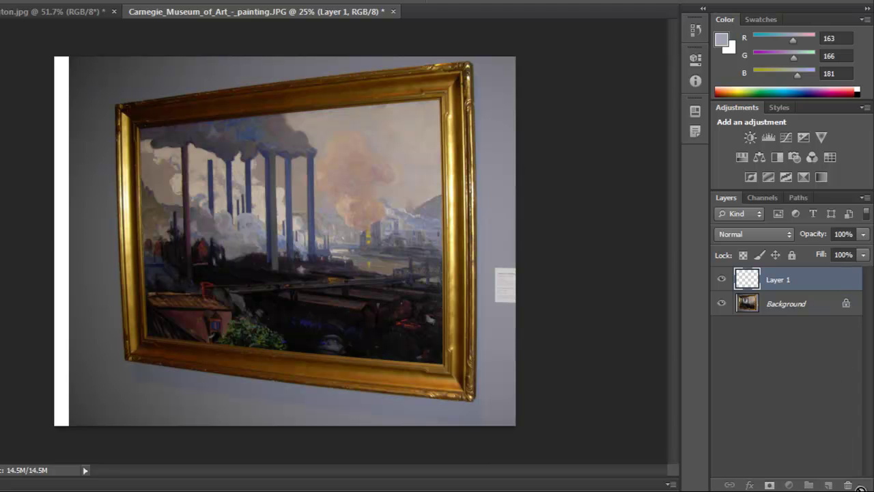
drag(852, 485, 851, 485)
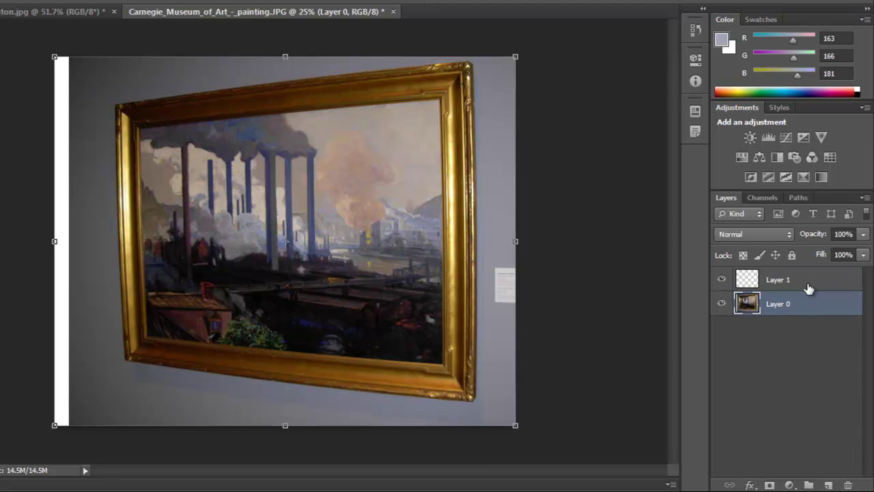
drag(790, 307, 793, 279)
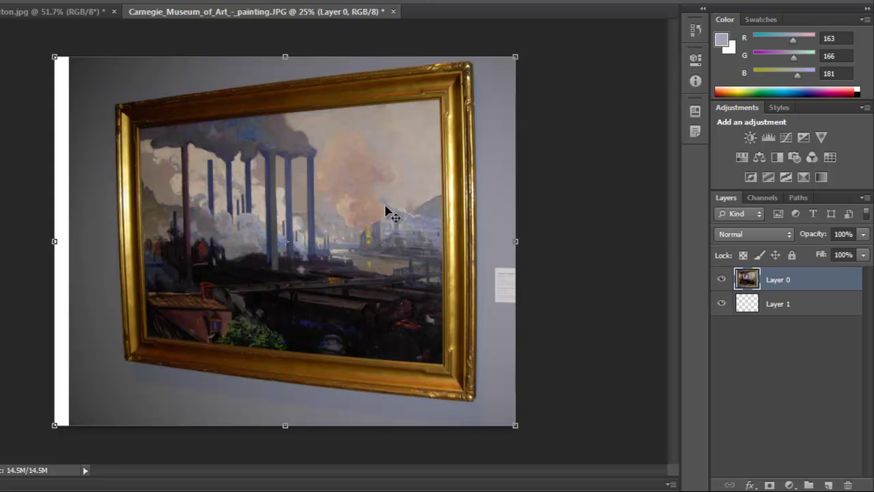
drag(390, 209, 312, 230)
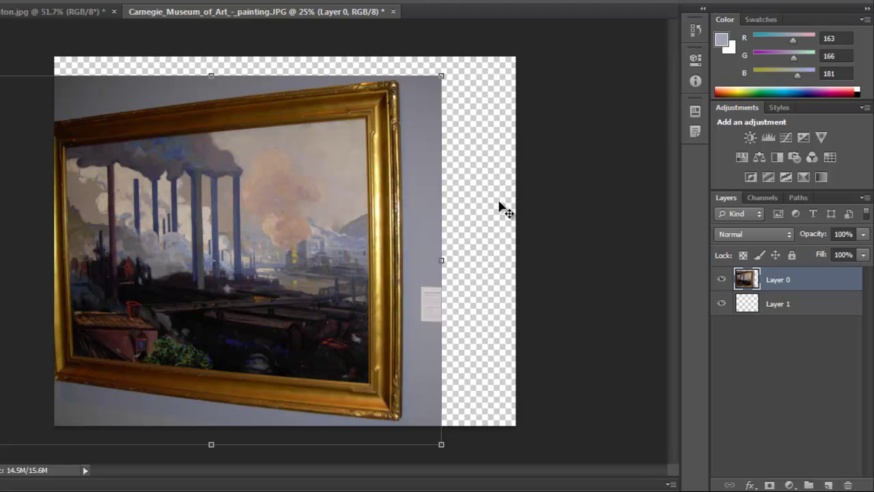
Step: Undo the shift and reordering, stepping back to the original uncropped photo
key(ctrl+z)
key(ctrl+bracketleft)
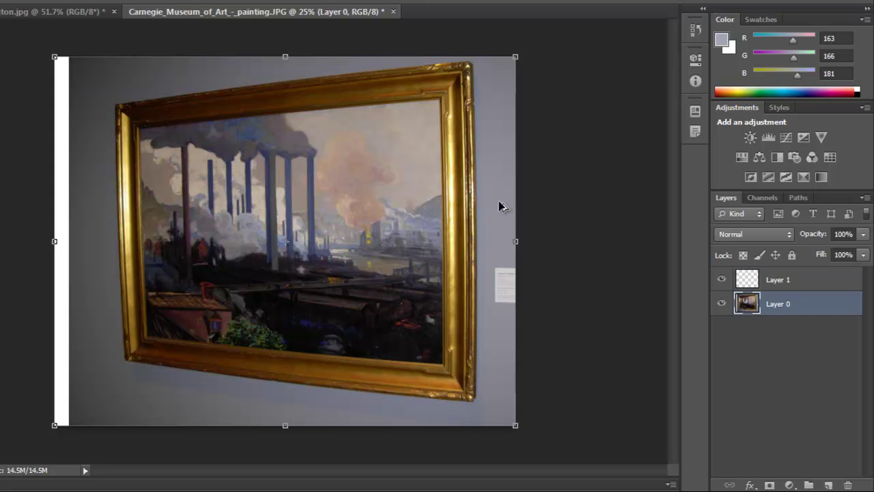
key(ctrl+alt+z)
key(ctrl+alt+z)
key(ctrl+alt+z)
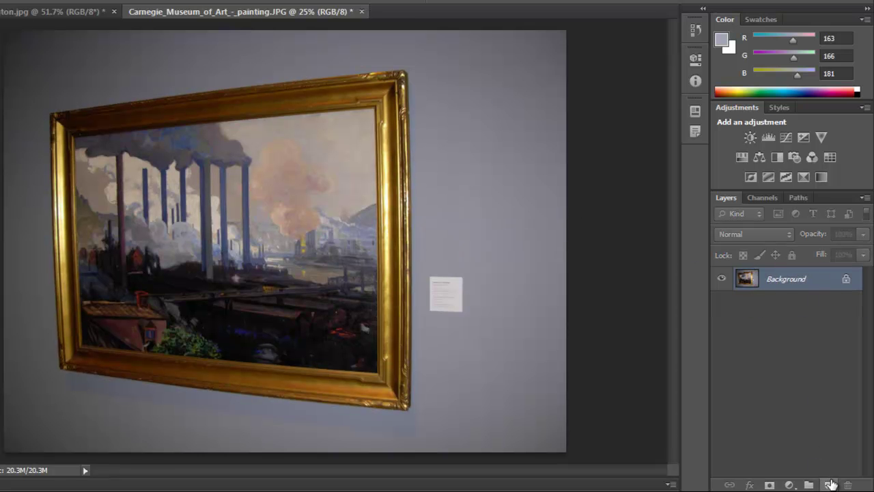
Step: Add Layer 1, unlock the Background into Layer 0, and place Layer 0 above Layer 1
click(828, 484)
click(846, 304)
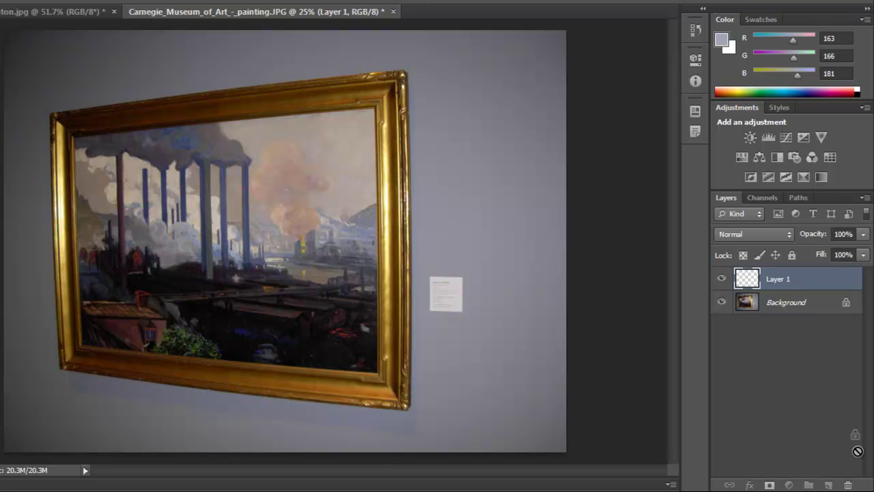
click(780, 279)
drag(780, 278, 781, 311)
click(782, 273)
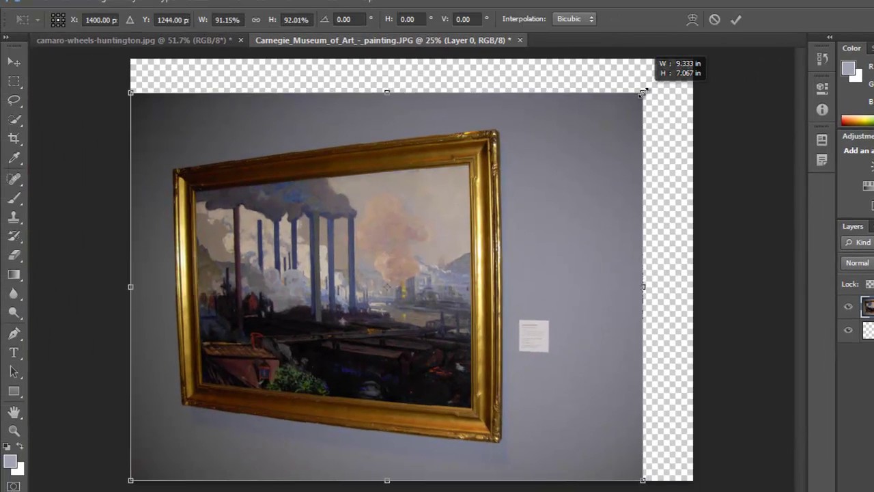
Step: Recrop tighter from the top right with Delete Cropped Pixels turned off
key(c)
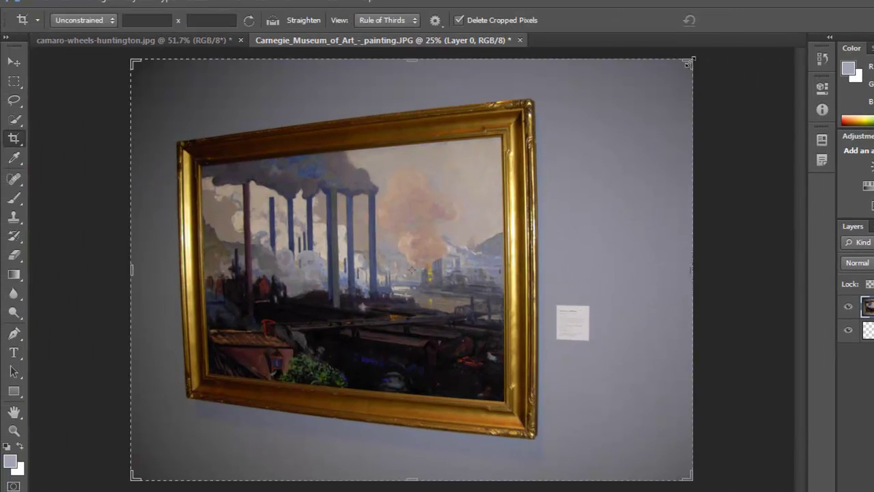
drag(689, 62, 619, 96)
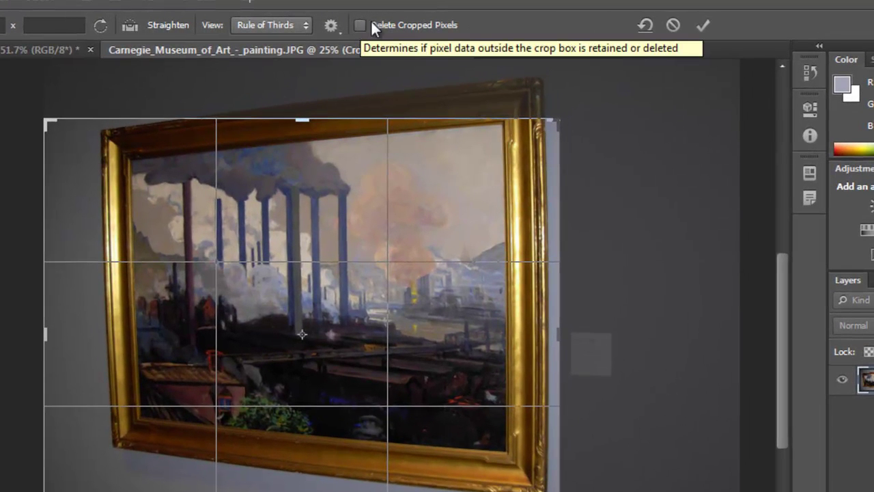
click(360, 25)
click(724, 22)
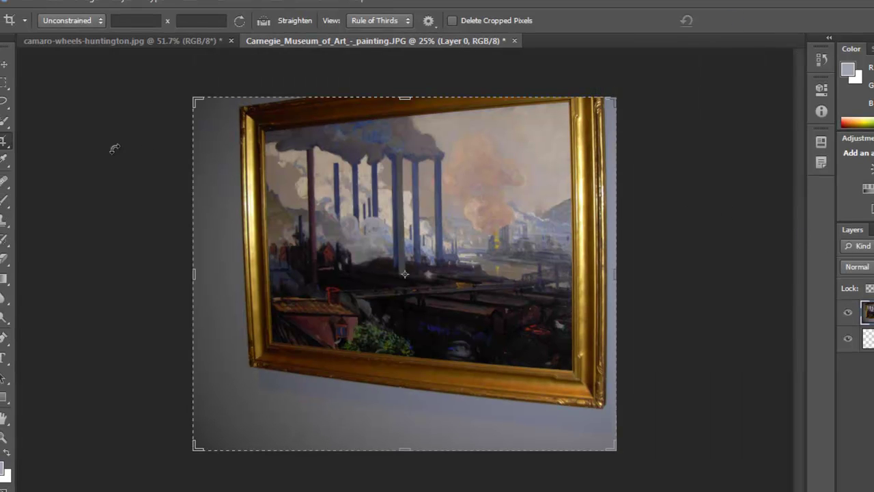
Step: Drag Layer 0 left and down twice within the crop, then step back to the uncropped photo
click(4, 64)
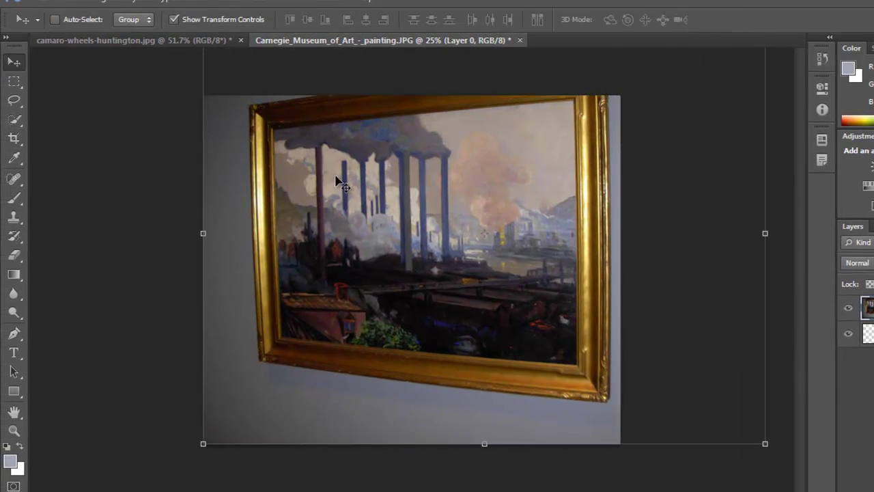
mouse_move(503, 179)
mouse_down()
mouse_move(481, 191)
mouse_move(456, 230)
mouse_move(500, 194)
mouse_move(458, 215)
mouse_move(472, 210)
mouse_up()
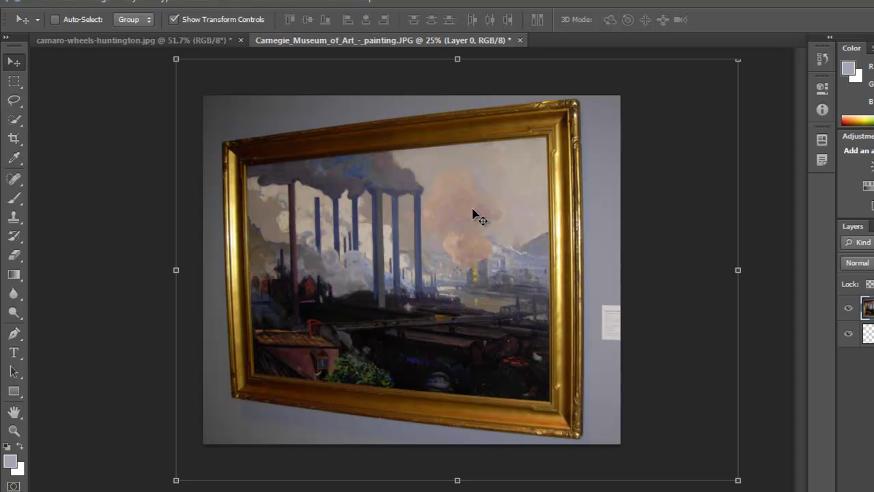
mouse_move(521, 144)
mouse_down()
mouse_move(506, 205)
mouse_move(532, 196)
mouse_move(542, 181)
mouse_up()
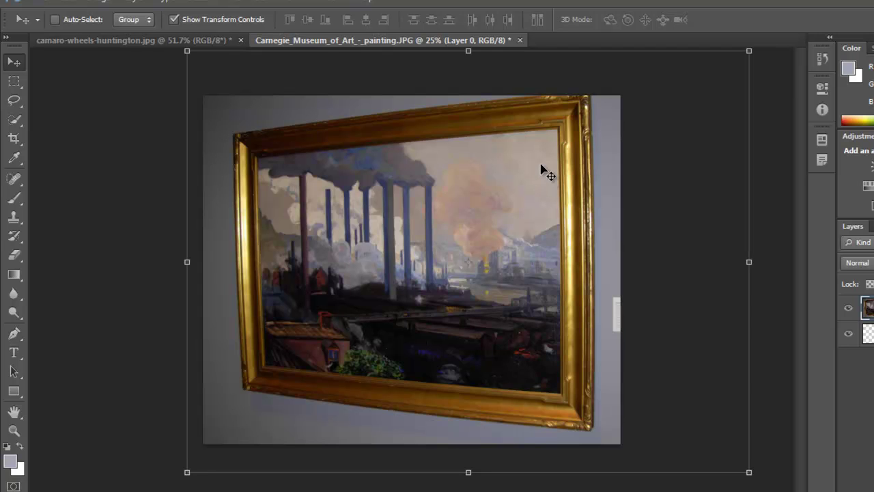
key(ctrl+alt+z)
key(ctrl+alt+z)
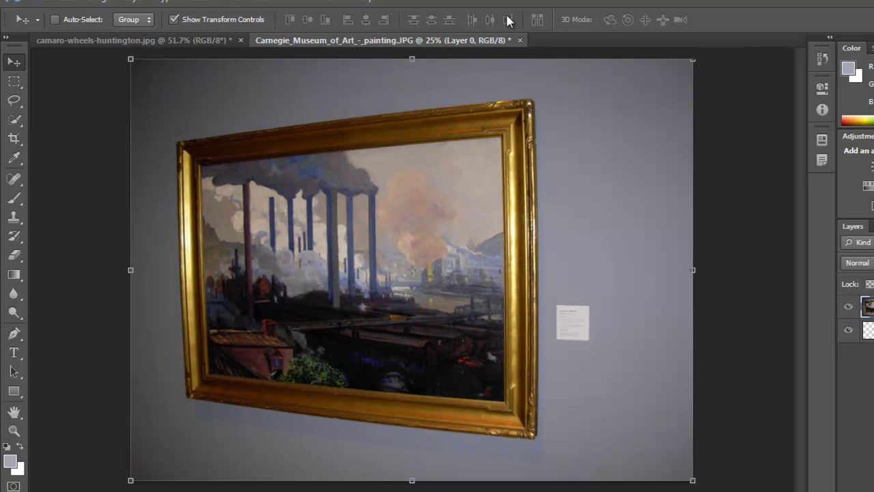
click(13, 138)
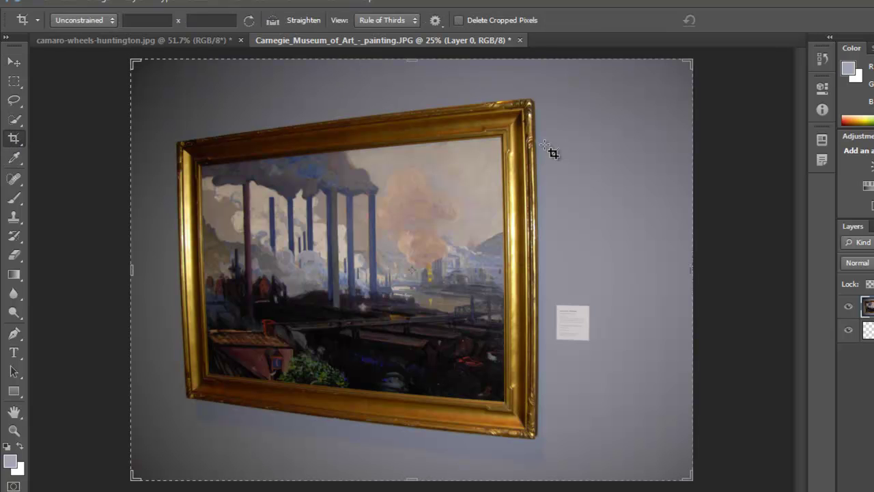
drag(689, 64, 701, 164)
drag(672, 461, 686, 480)
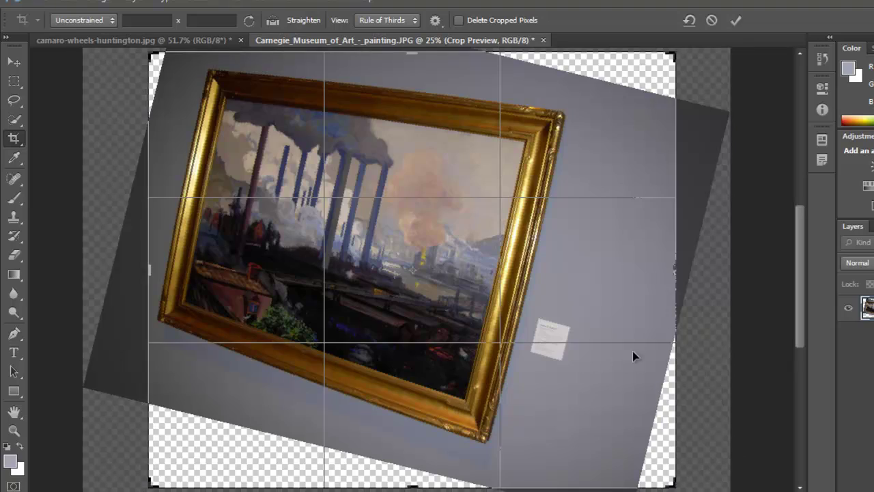
drag(686, 76, 673, 34)
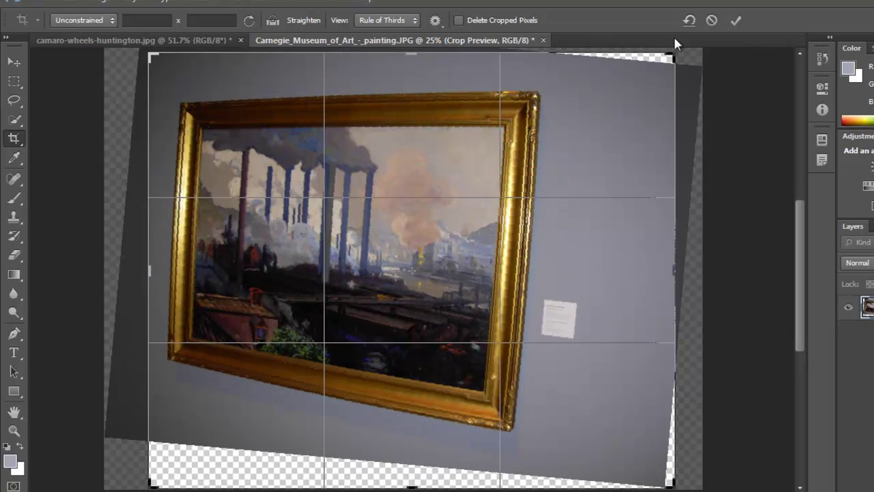
click(708, 18)
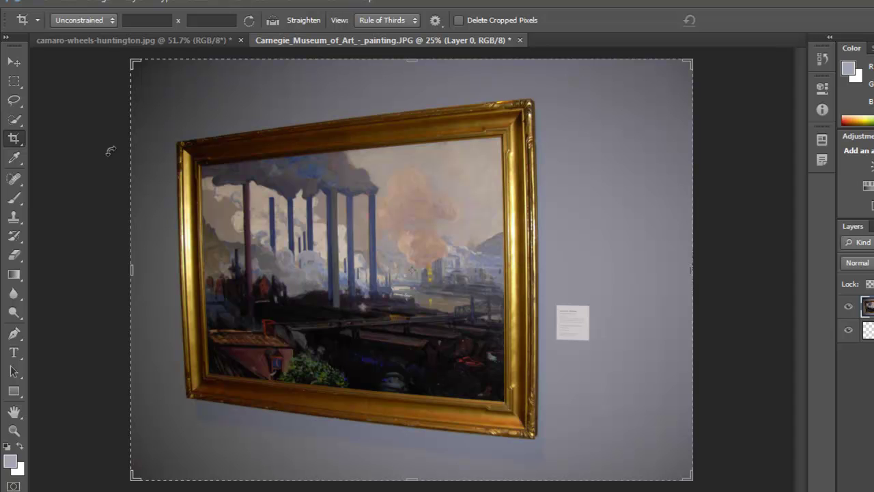
Step: Switch to the Perspective Crop Tool from the crop tool group
click(15, 139)
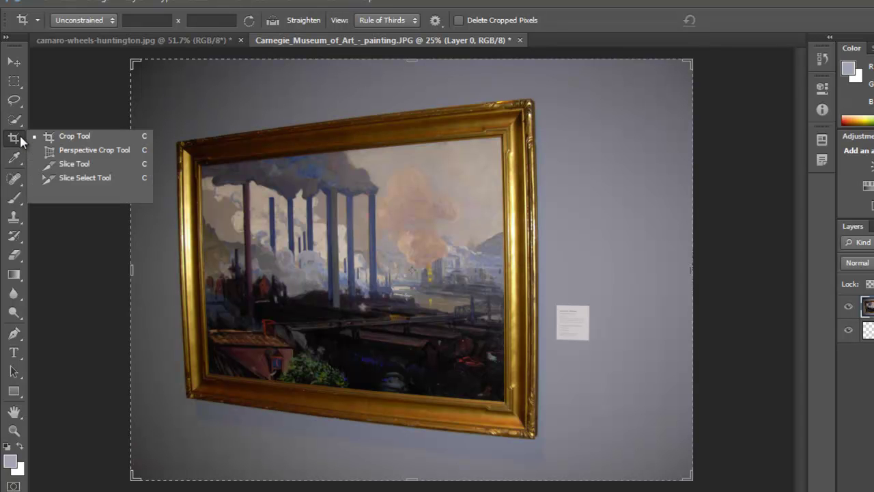
click(75, 156)
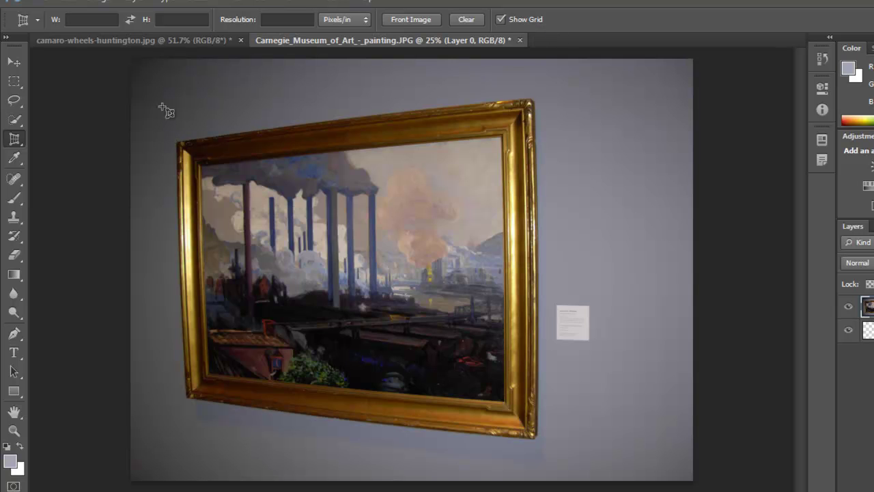
right_click(14, 141)
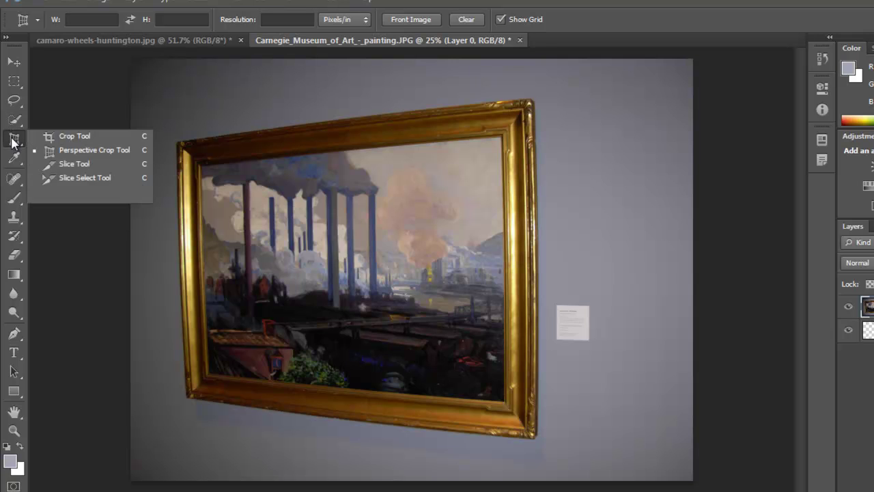
click(14, 141)
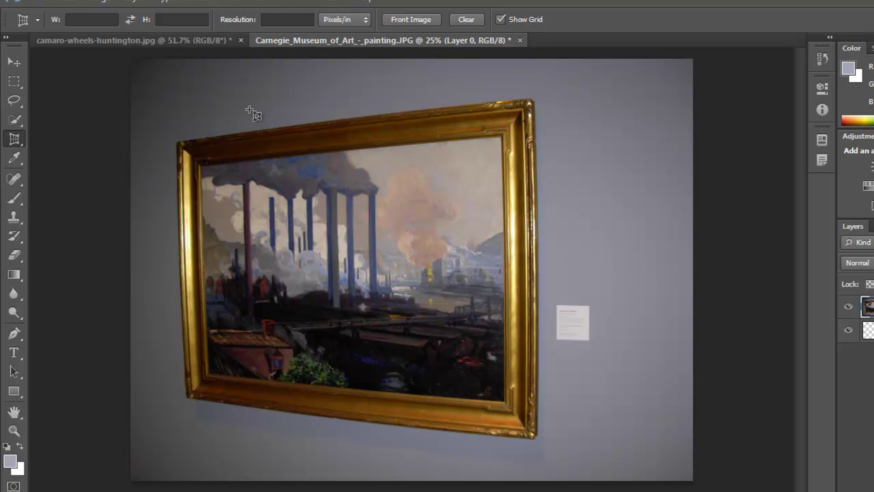
Step: Draw a perspective crop grid, pin its four corners to the frame corners, and apply it
drag(154, 87, 596, 449)
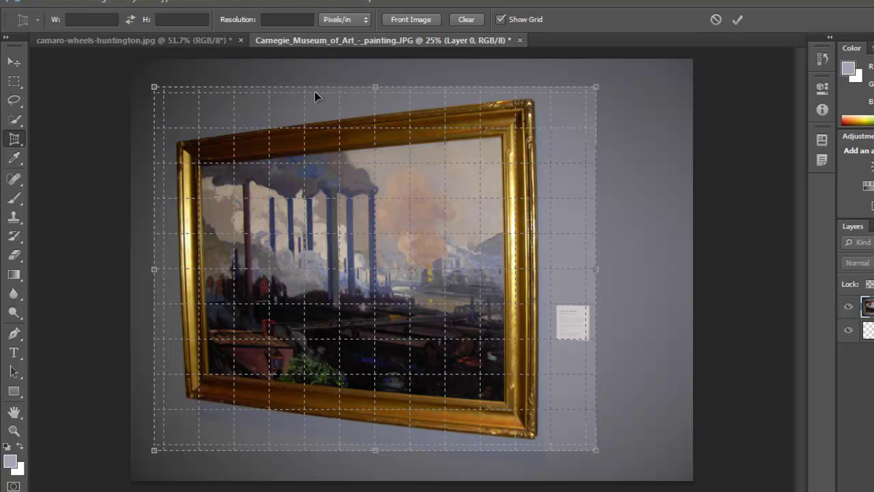
drag(154, 87, 177, 141)
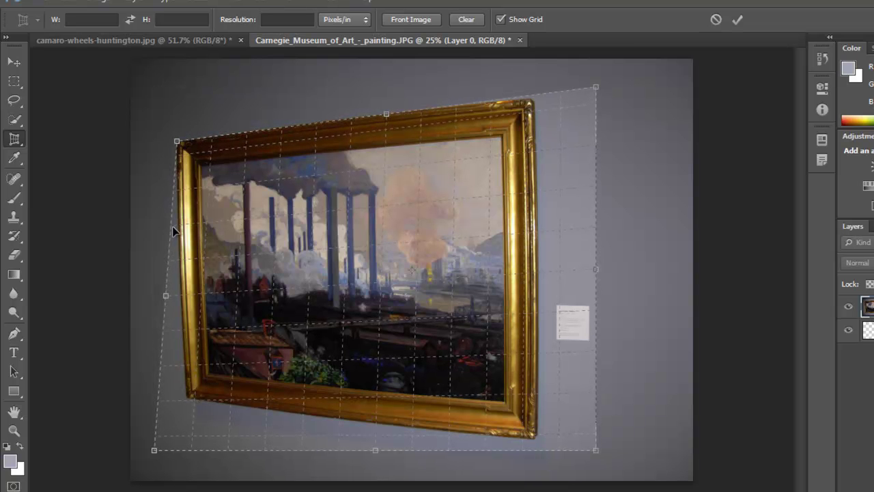
drag(155, 451, 187, 397)
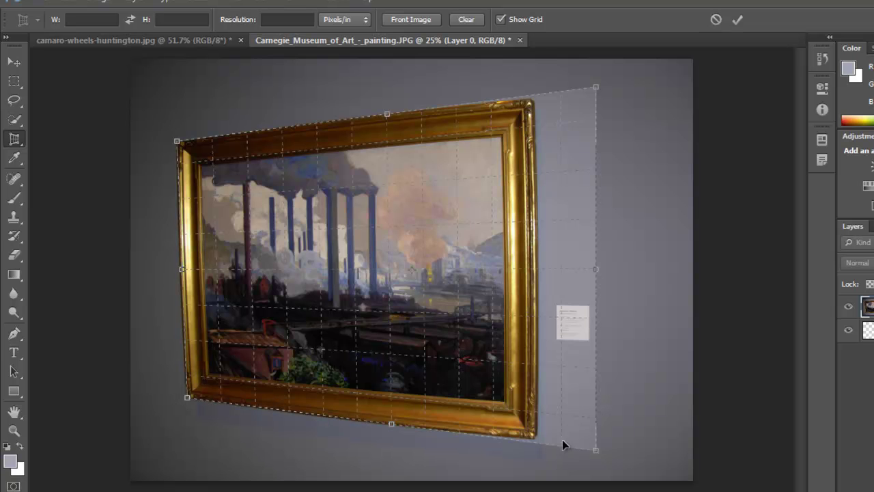
drag(596, 452, 535, 436)
drag(594, 86, 530, 99)
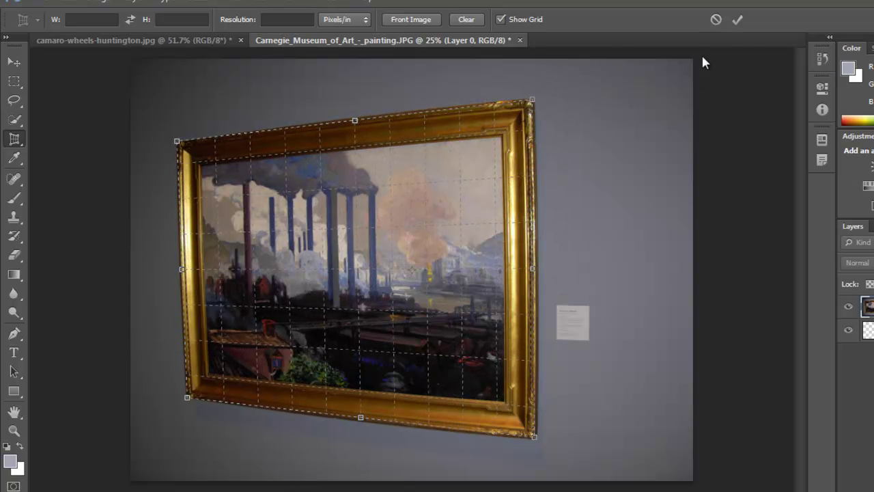
click(739, 20)
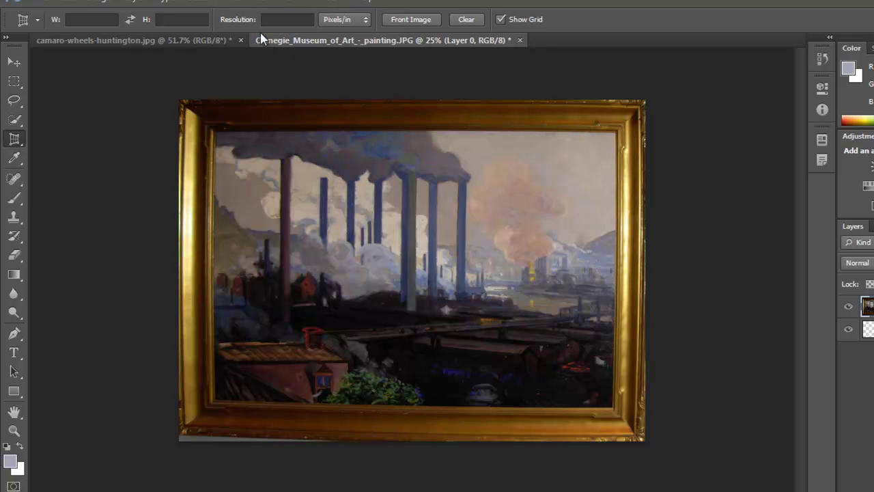
Step: Apply Lens Correction with Remove Distortion set to +5.00 on the Custom tab
click(243, 1)
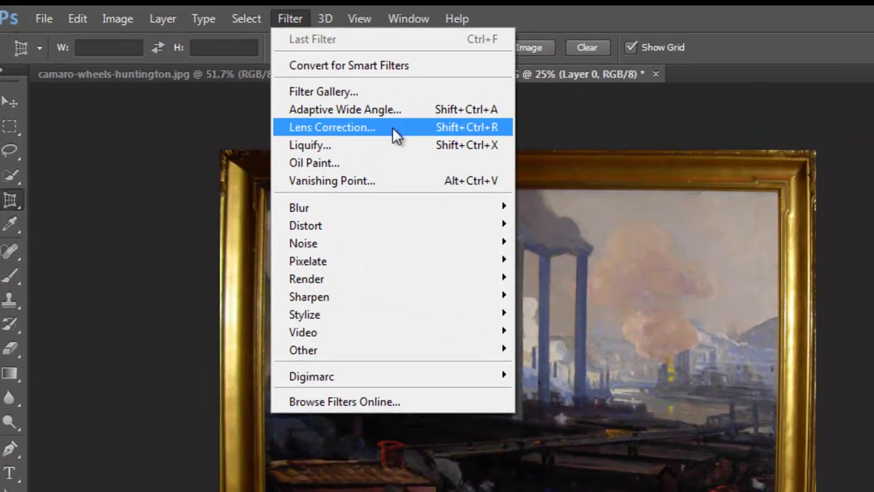
click(392, 128)
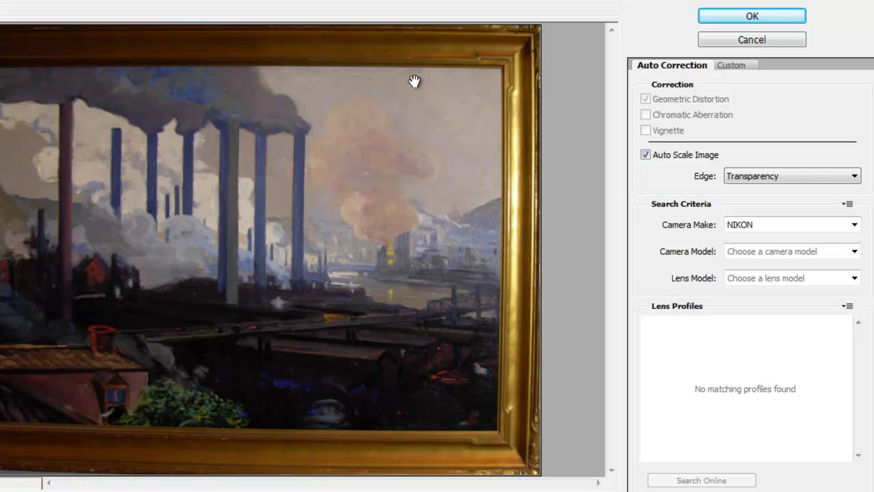
click(732, 66)
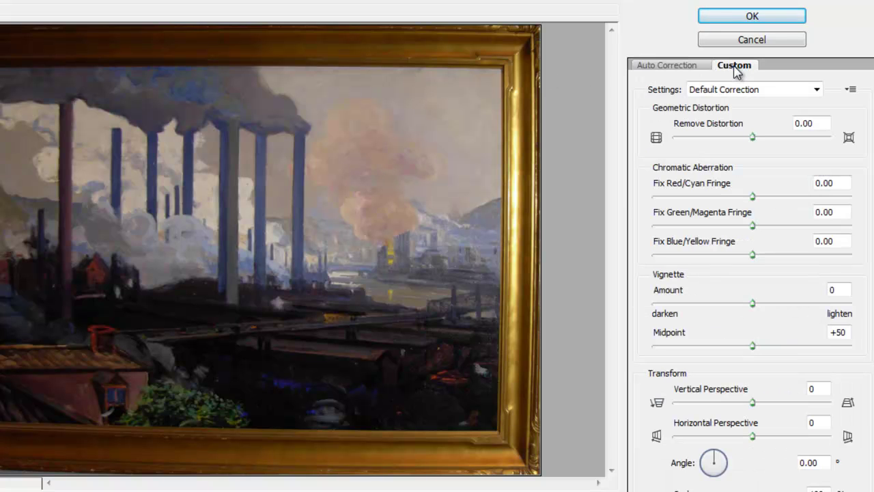
click(762, 138)
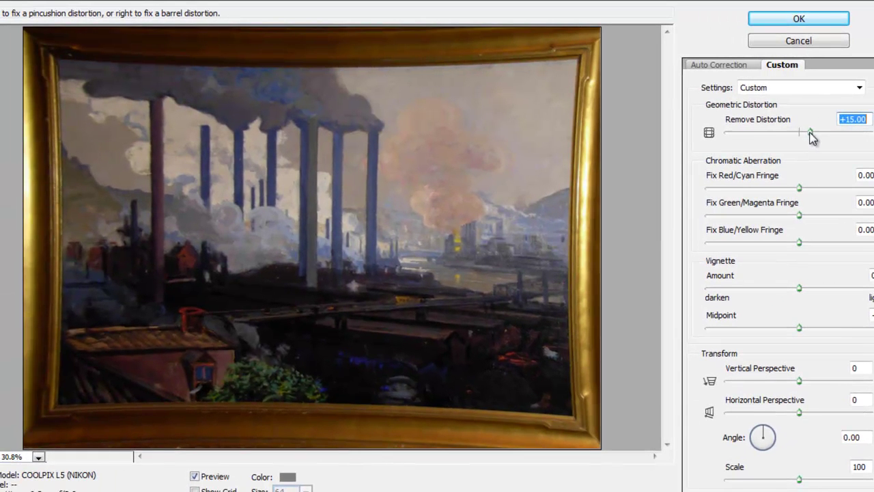
drag(765, 141, 803, 137)
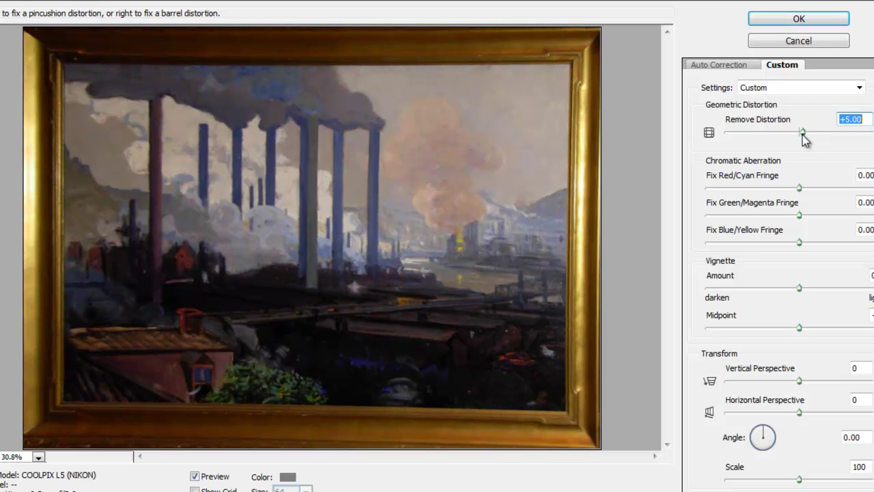
click(802, 23)
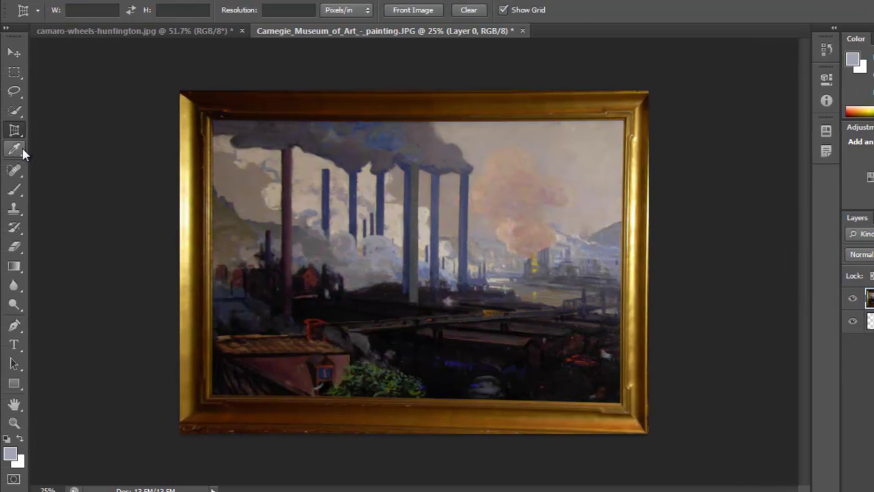
Step: With the Slice Tool, draw four slices: upper left, upper right, lower middle (red roof), lower right
right_click(15, 129)
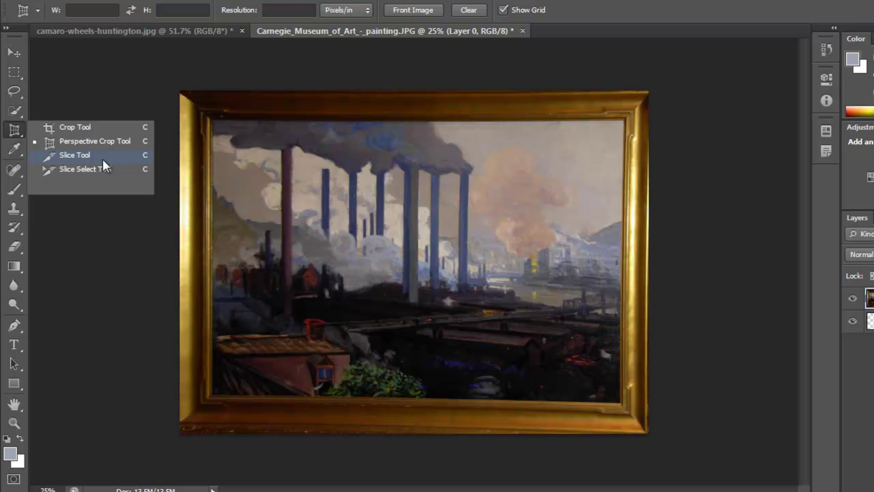
click(103, 160)
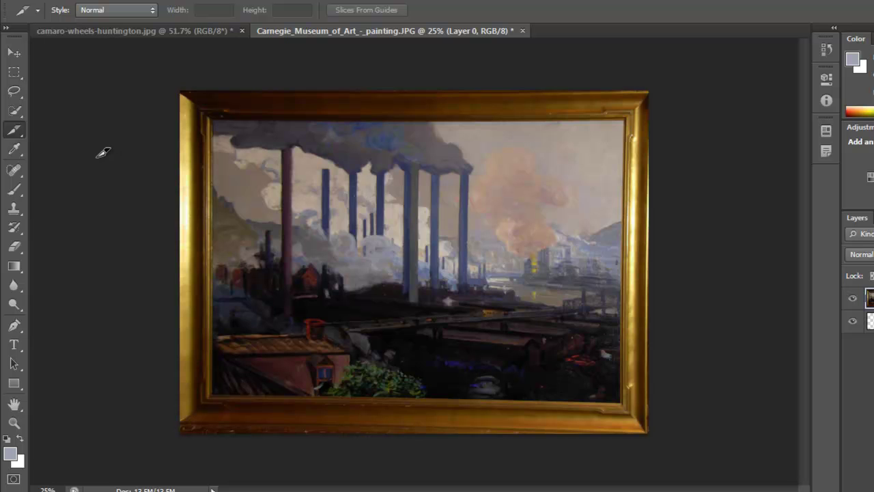
drag(186, 91, 432, 204)
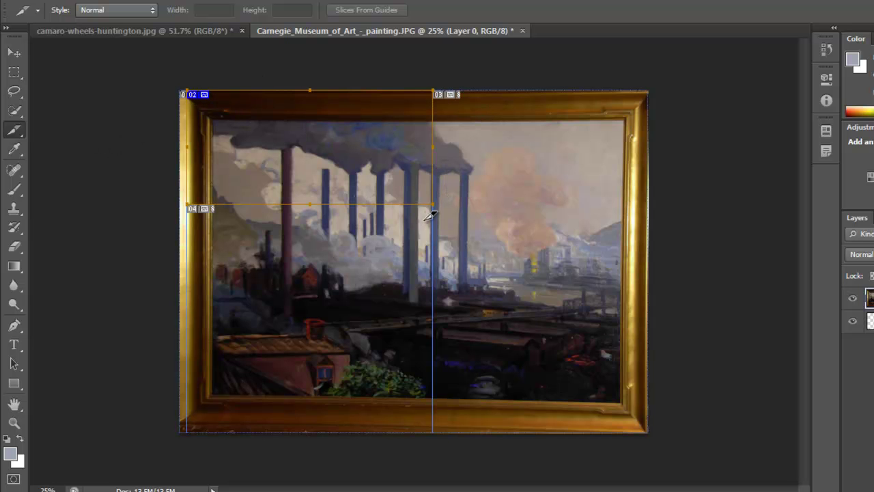
drag(454, 132, 636, 325)
drag(250, 247, 432, 382)
drag(492, 365, 606, 412)
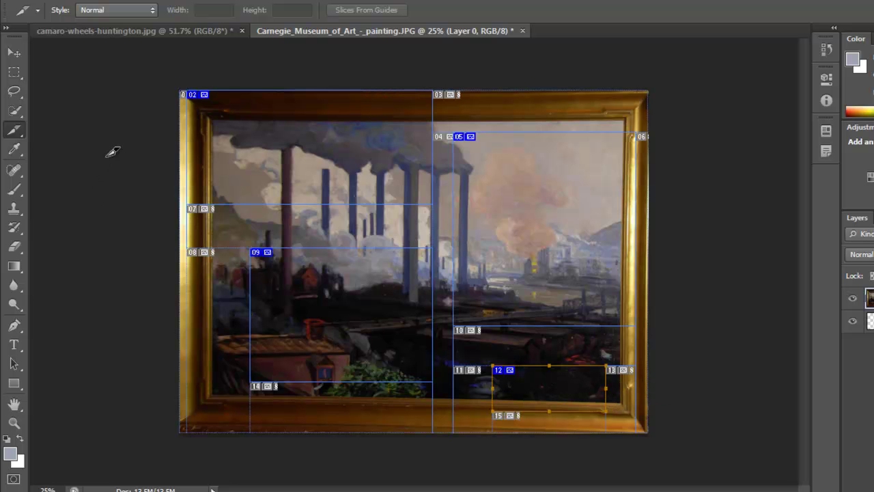
Step: Drag slice 02's bottom edge down with Slice Select, then review its Slice Options (1338 × 731) and cancel
click(20, 134)
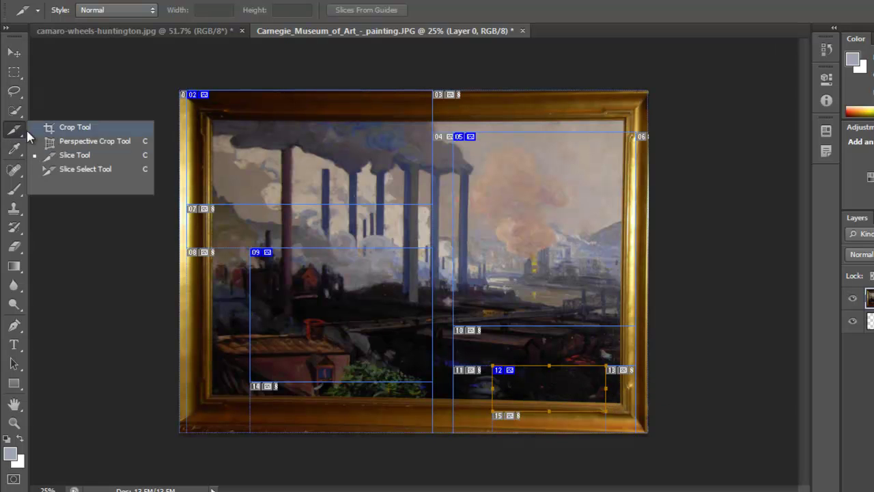
click(104, 178)
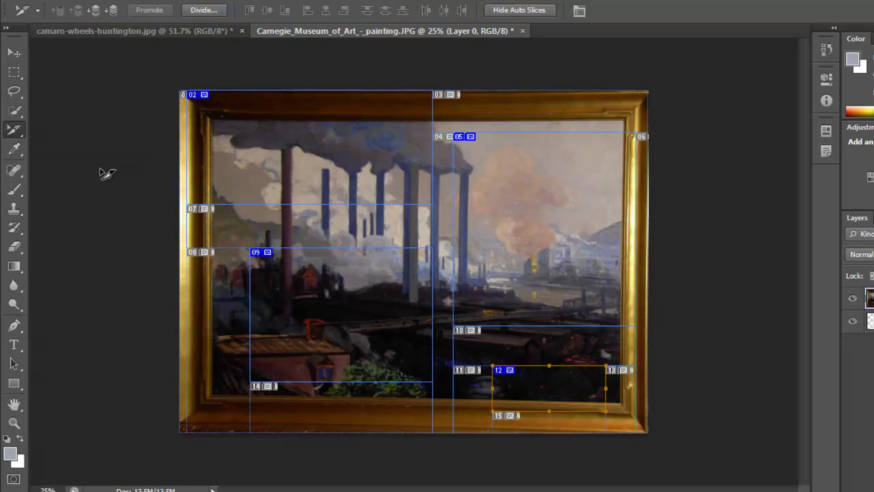
click(308, 203)
drag(311, 205, 312, 225)
click(432, 158)
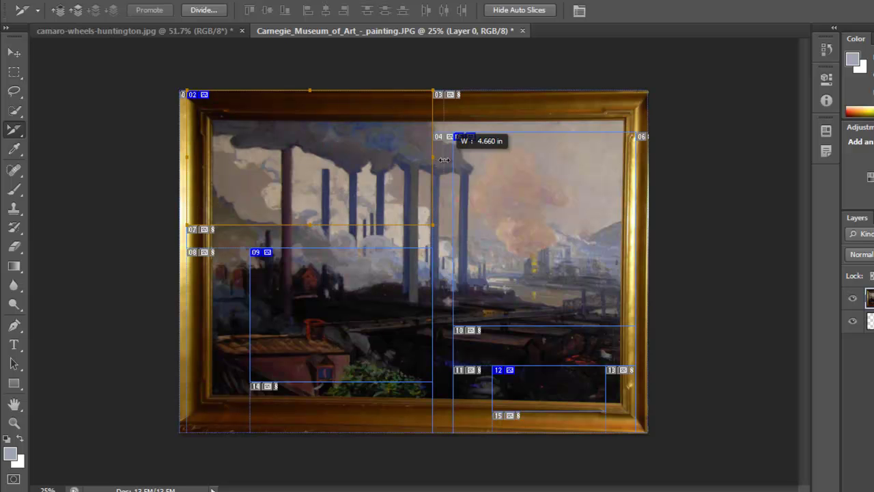
double_click(202, 98)
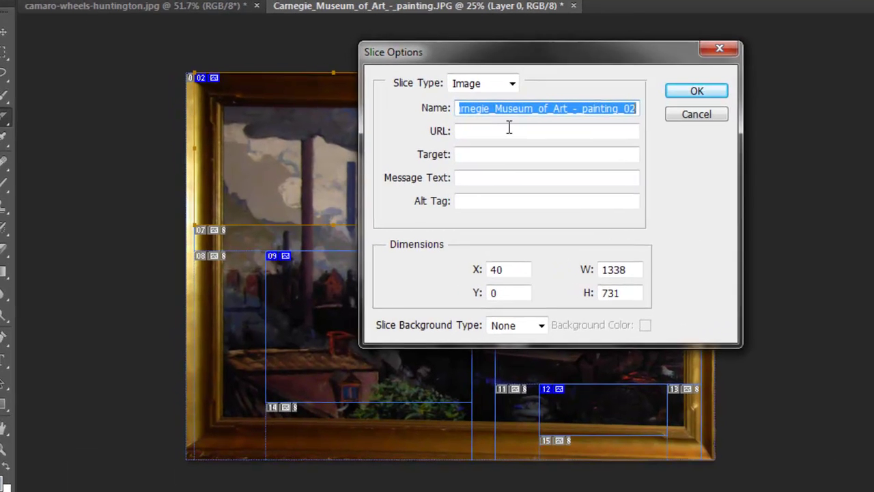
click(699, 112)
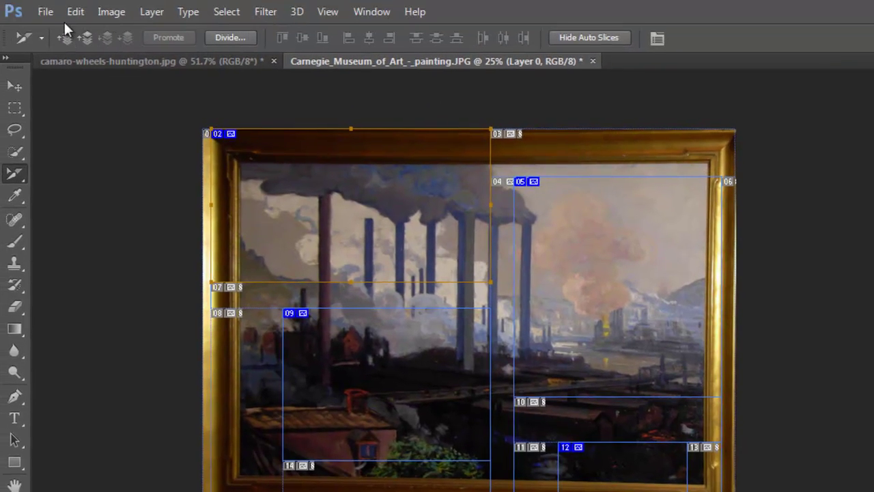
Step: Open Save for Web, zoom the preview in, then back out to the whole sliced painting
click(45, 17)
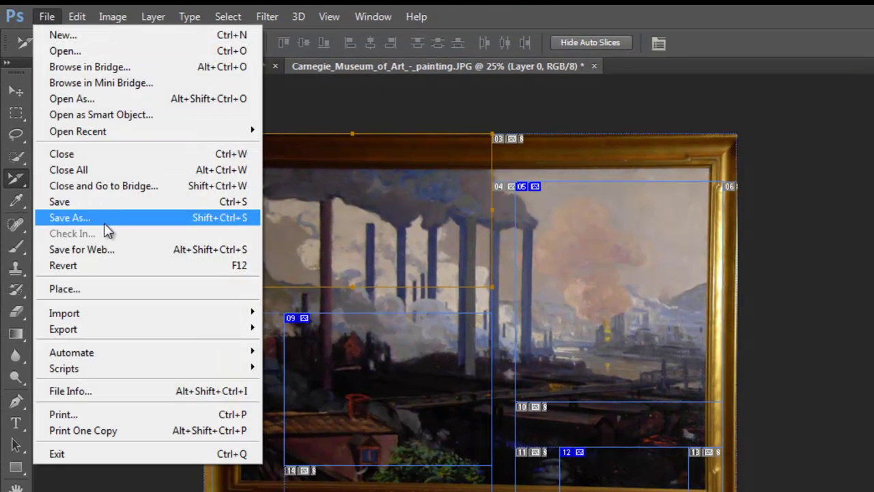
click(185, 246)
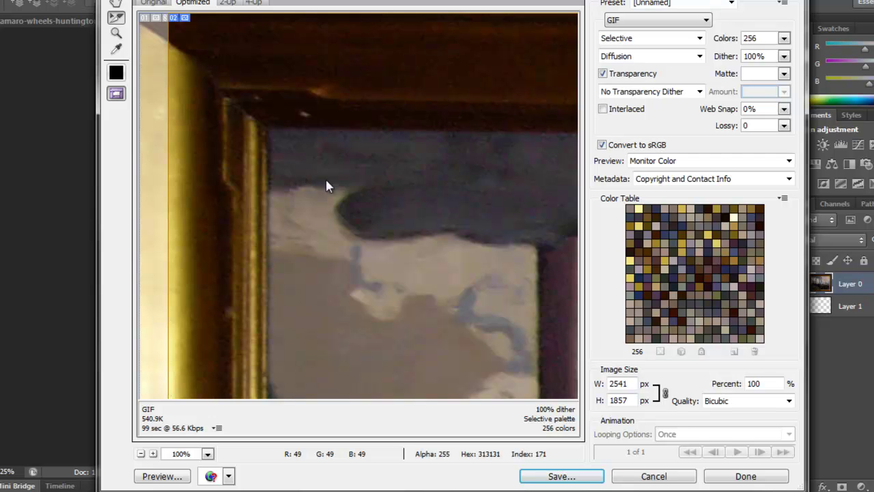
drag(336, 181, 303, 179)
key(alt)
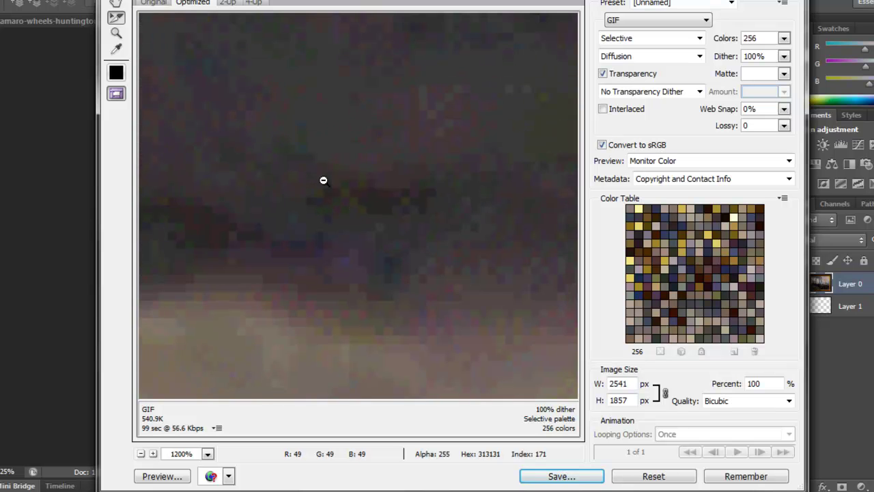
alt+click(357, 196)
alt+click(390, 195)
alt+click(351, 202)
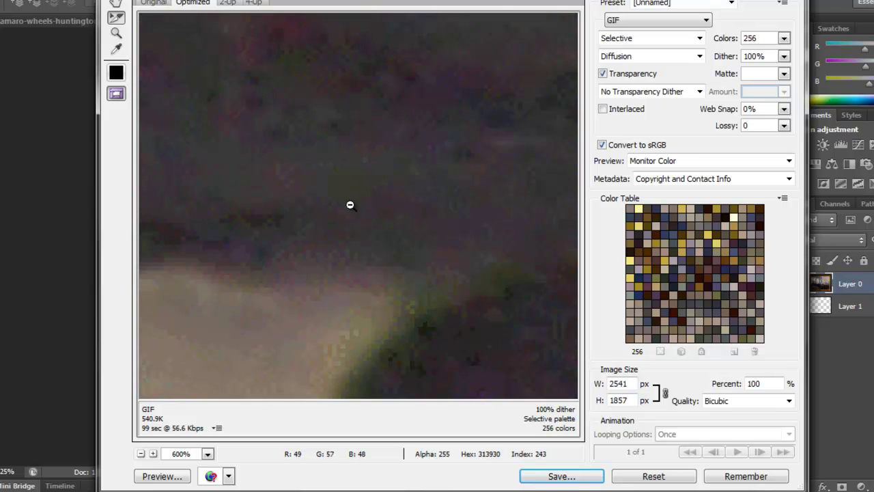
alt+click(370, 205)
alt+click(362, 208)
alt+click(368, 205)
alt+click(416, 209)
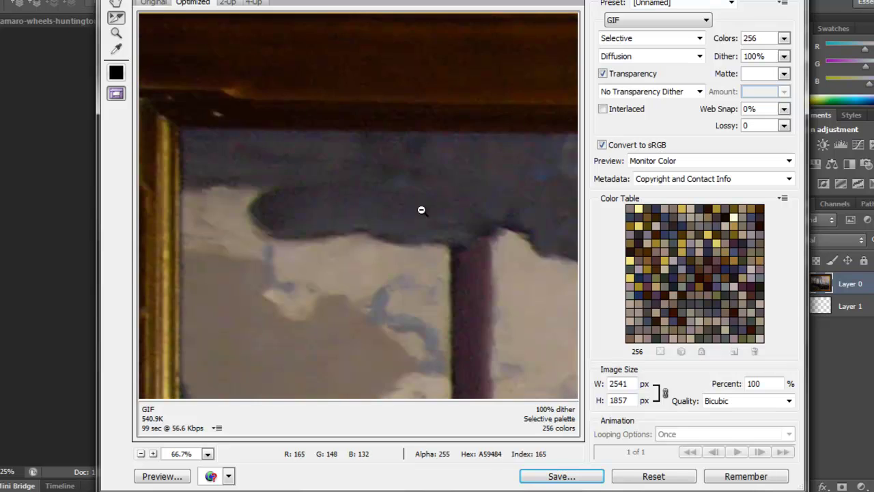
alt+click(409, 210)
alt+click(394, 213)
alt+click(394, 213)
alt+click(382, 202)
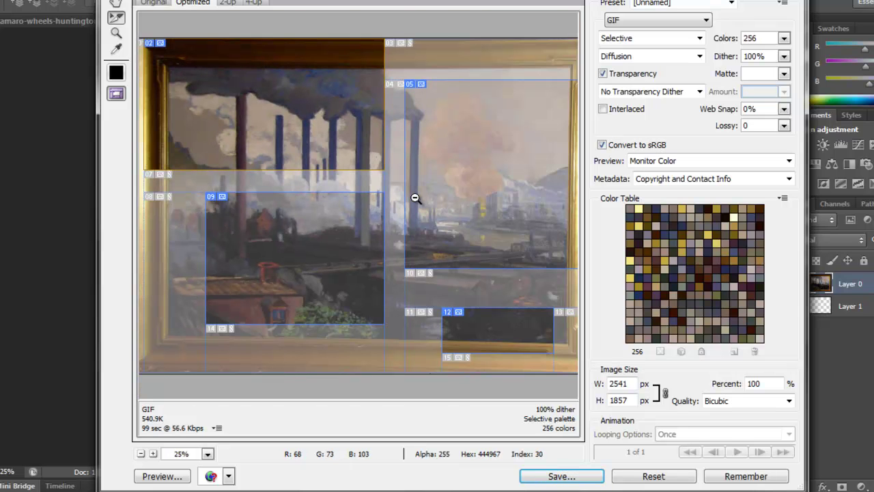
Step: Inspect slices 02, 05, 09 and 12 individually, checking their GIF output settings
click(445, 129)
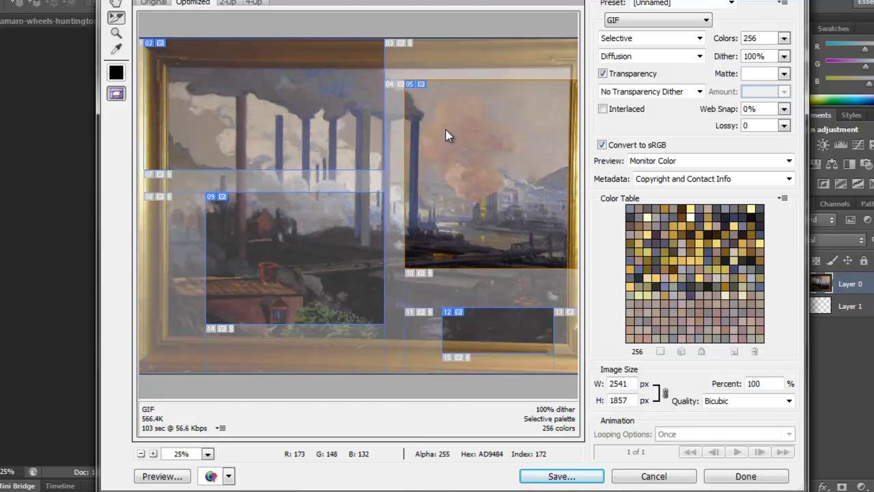
click(296, 131)
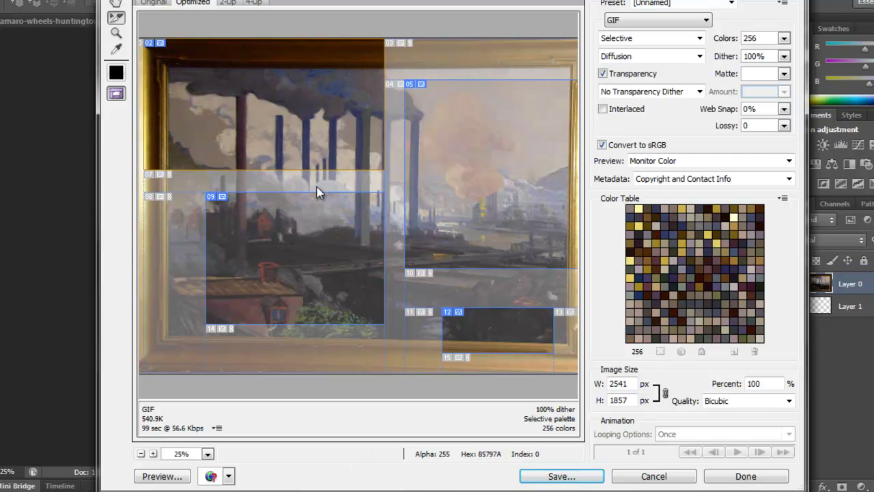
click(373, 196)
click(418, 137)
click(290, 119)
click(430, 117)
click(706, 21)
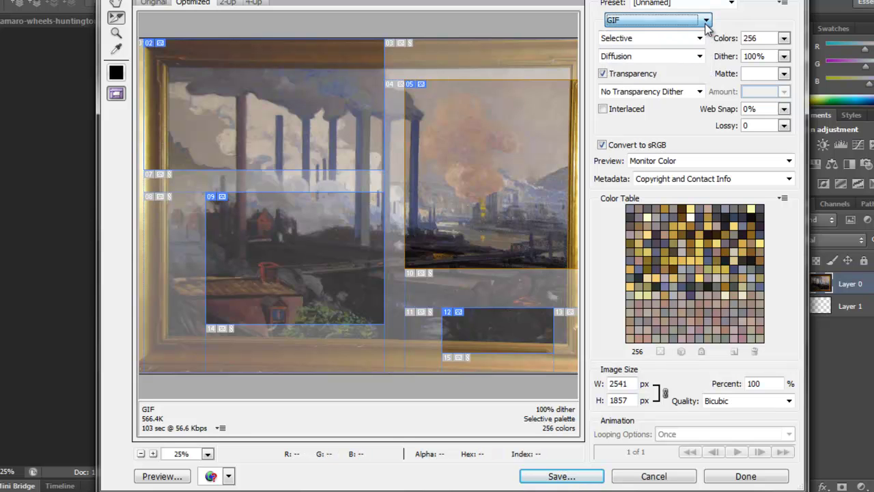
click(330, 103)
click(293, 254)
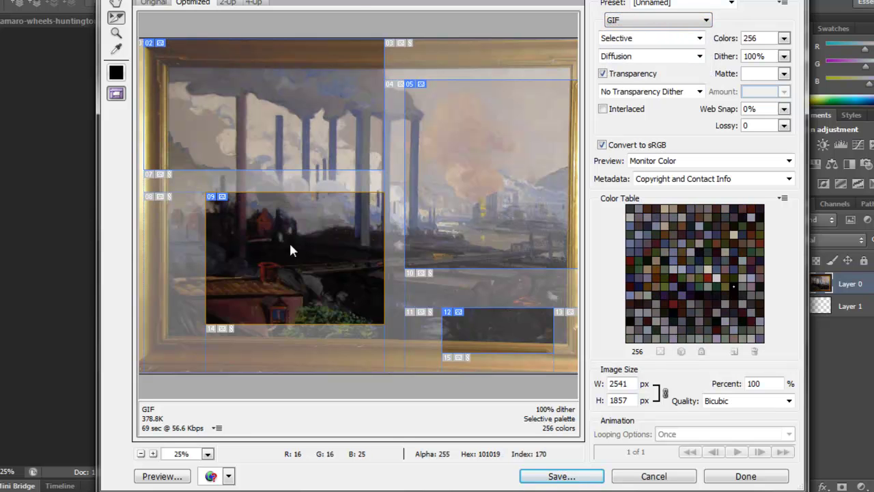
click(453, 316)
click(248, 237)
click(232, 133)
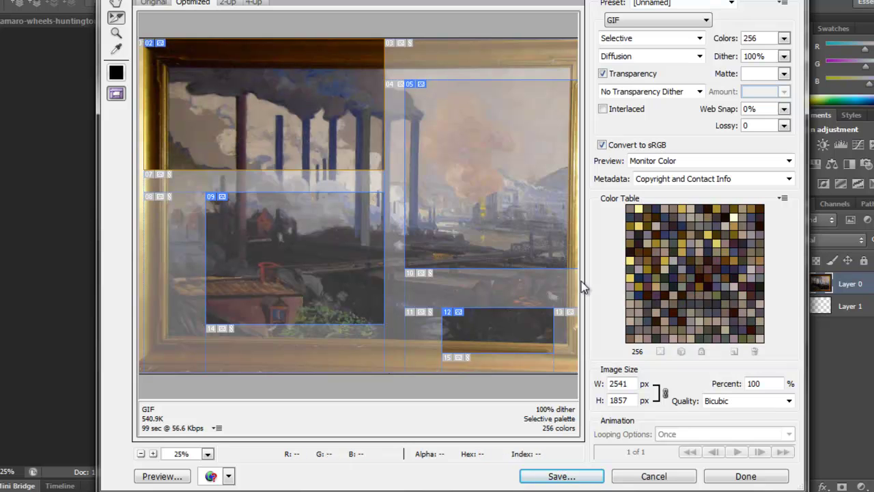